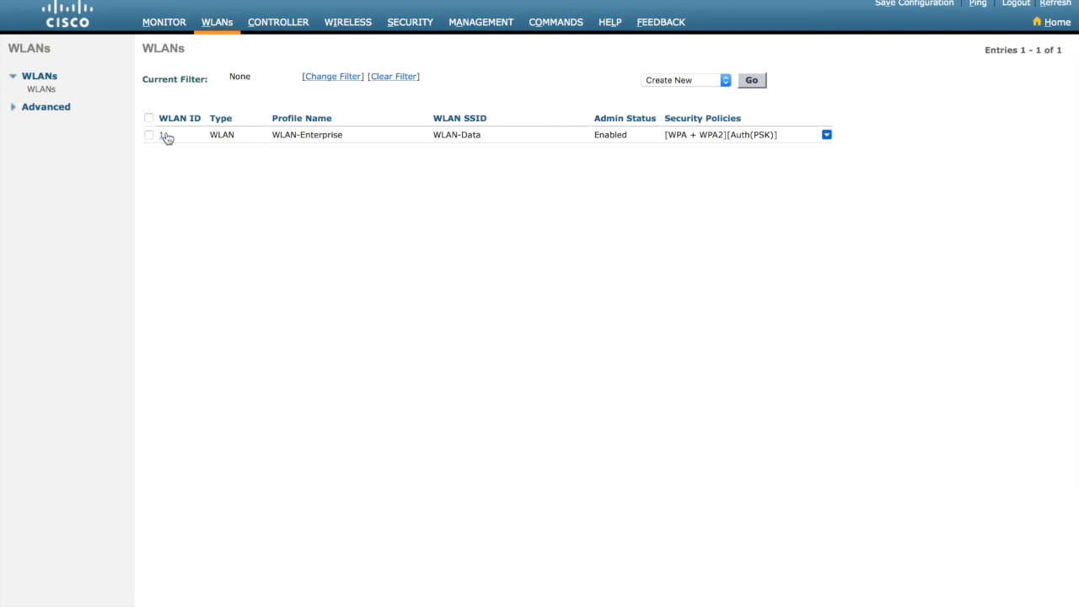
Examine the QoS settings of the WLAN-Enterprise WLAN and the parameters of the platinum QoS profile
{"action": "left_click", "coordinate": [162, 135]}
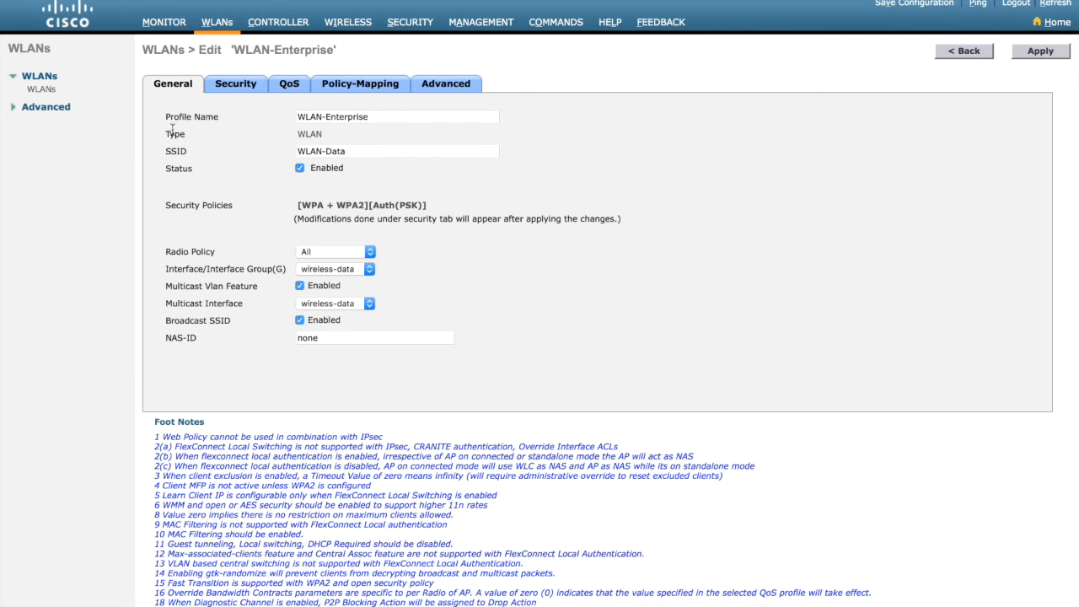
{"action": "left_click", "coordinate": [290, 89]}
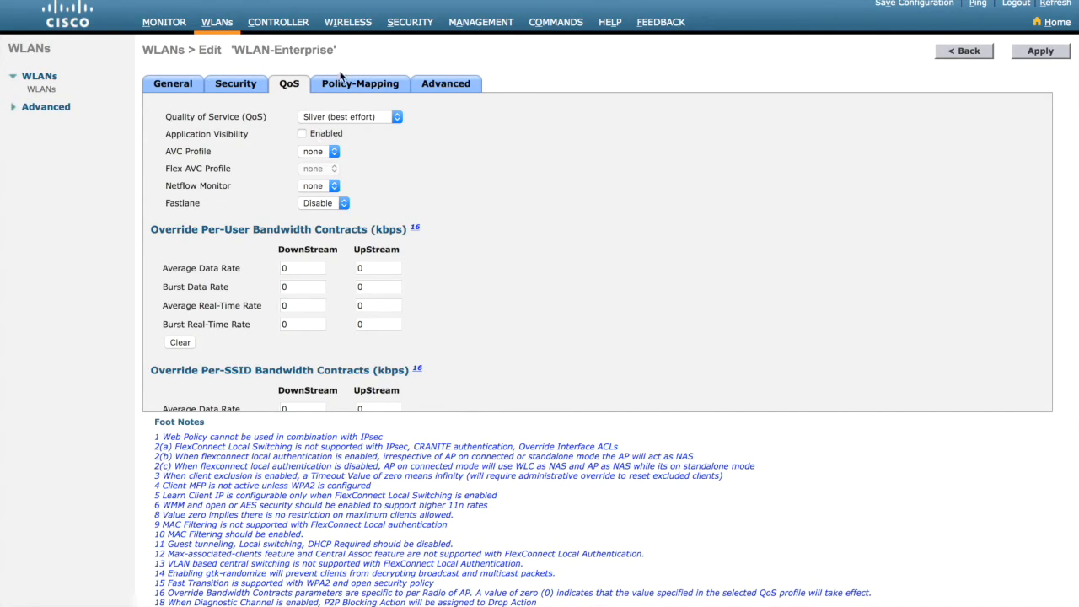
{"action": "left_click", "coordinate": [360, 23]}
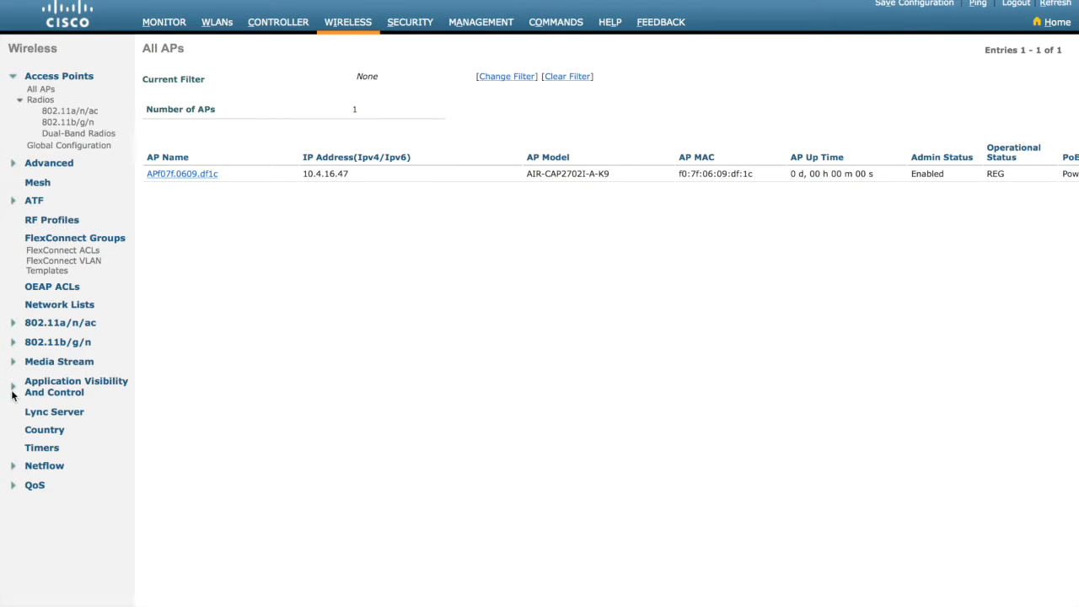
{"action": "left_click", "coordinate": [32, 487]}
{"action": "left_click", "coordinate": [41, 498]}
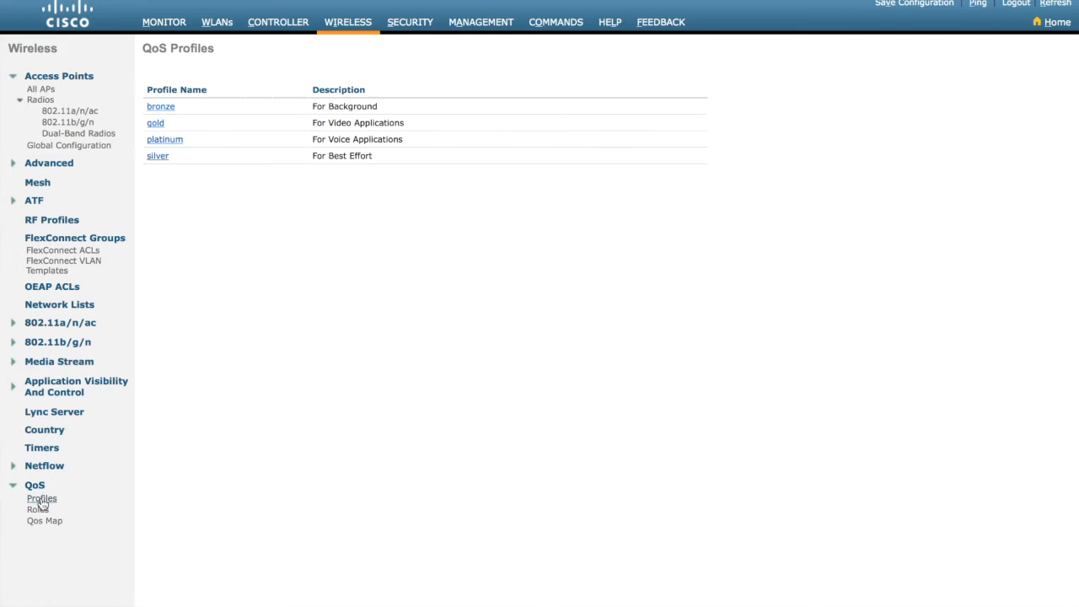
{"action": "left_click", "coordinate": [162, 141]}
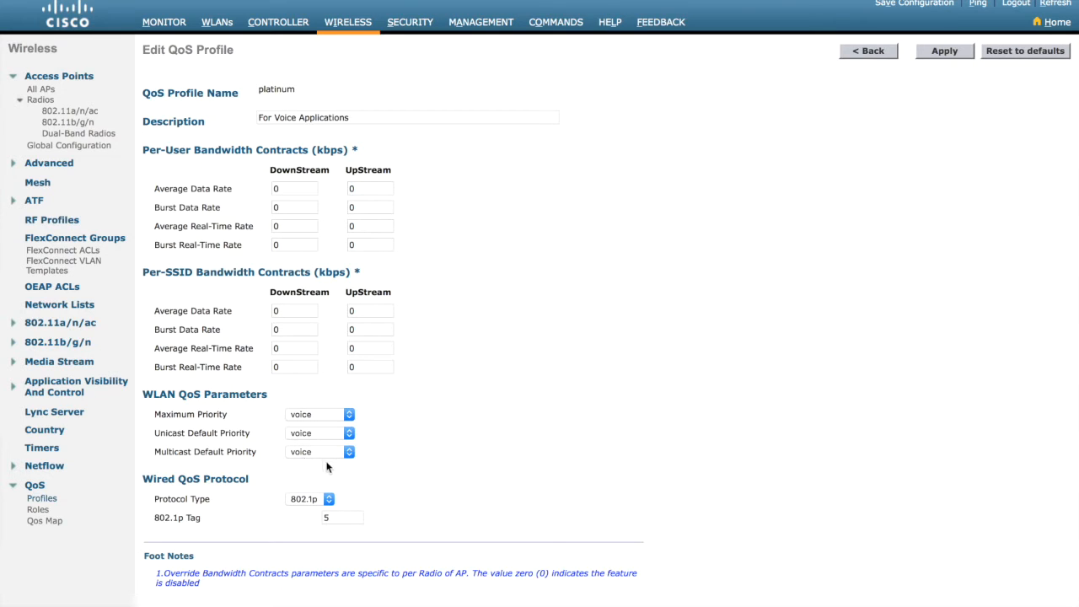
Review the wireless controller's QoS map configuration and its AVC profiles
{"action": "left_click", "coordinate": [44, 520]}
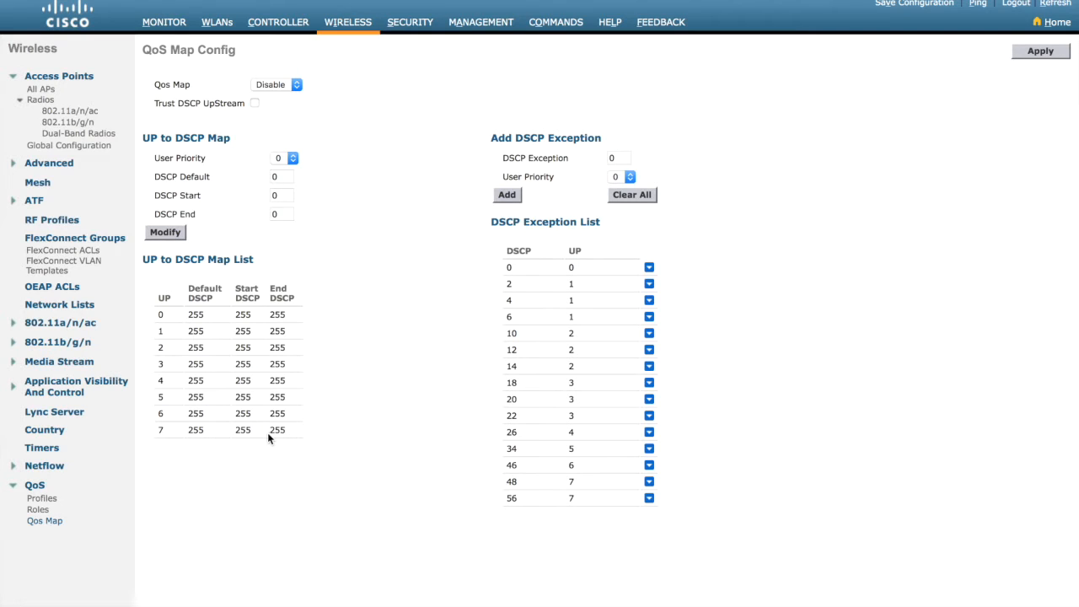
{"action": "left_click", "coordinate": [88, 384]}
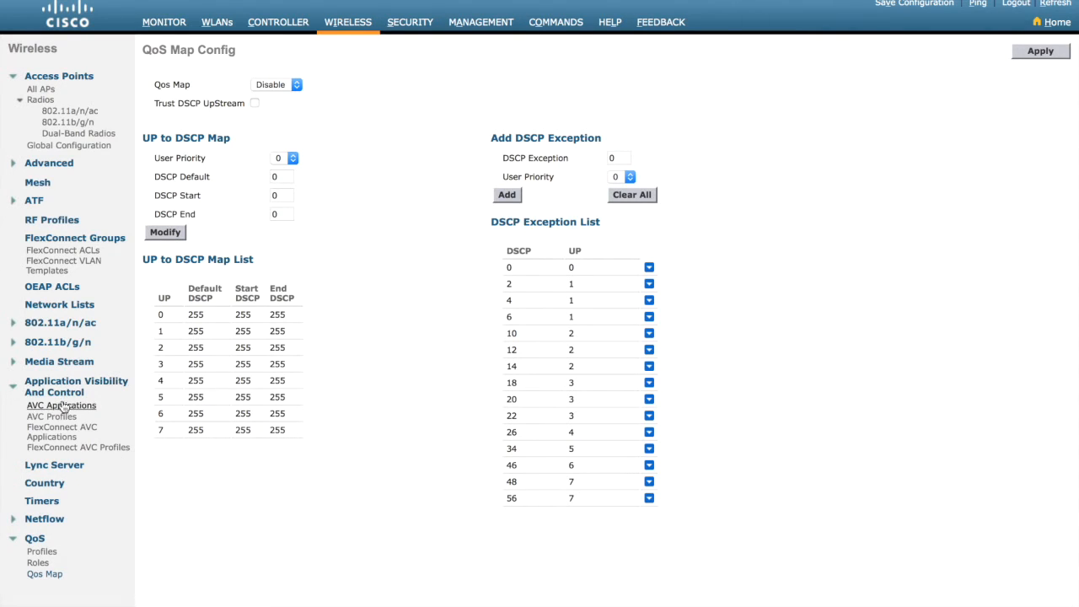
{"action": "left_click", "coordinate": [59, 416]}
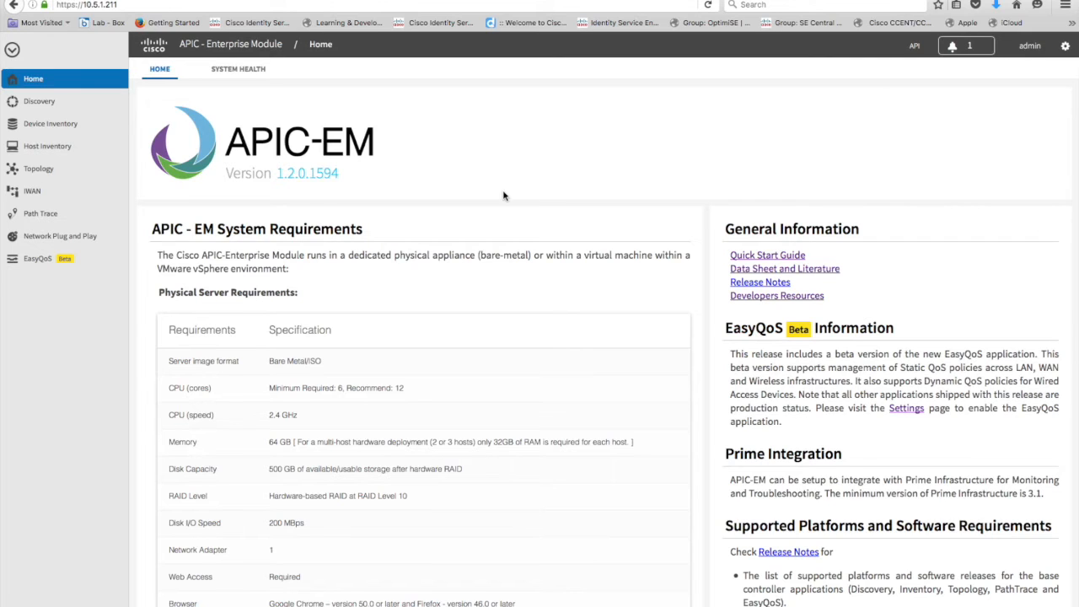
In the APIC-EM topology, move WLC1 out to the left of the main device column and view its device details
{"action": "left_click", "coordinate": [110, 175]}
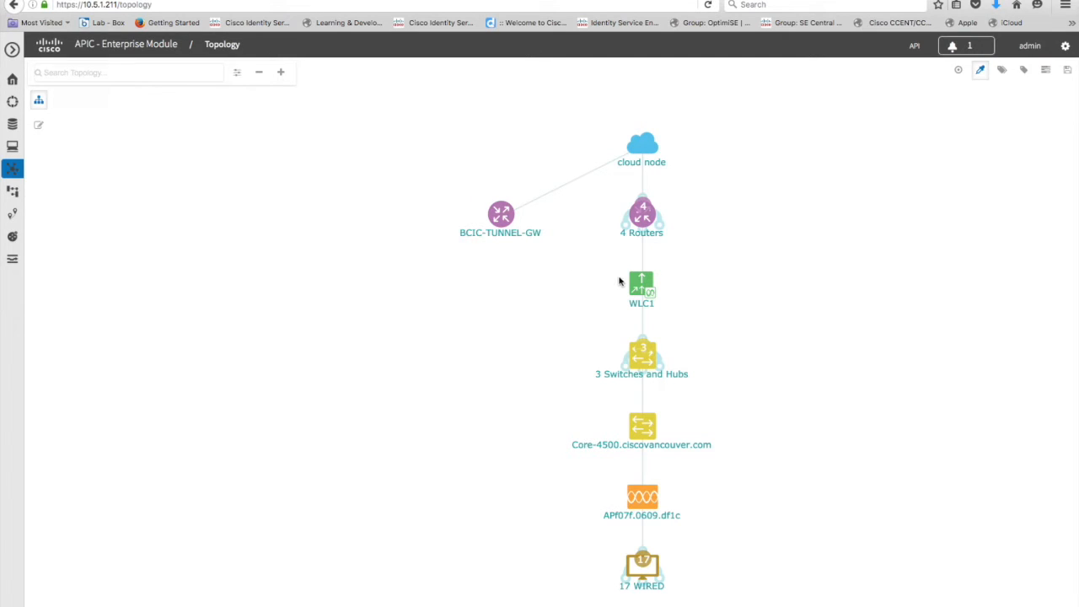
{"action": "left_click_drag", "start_coordinate": [635, 285], "coordinate": [358, 291]}
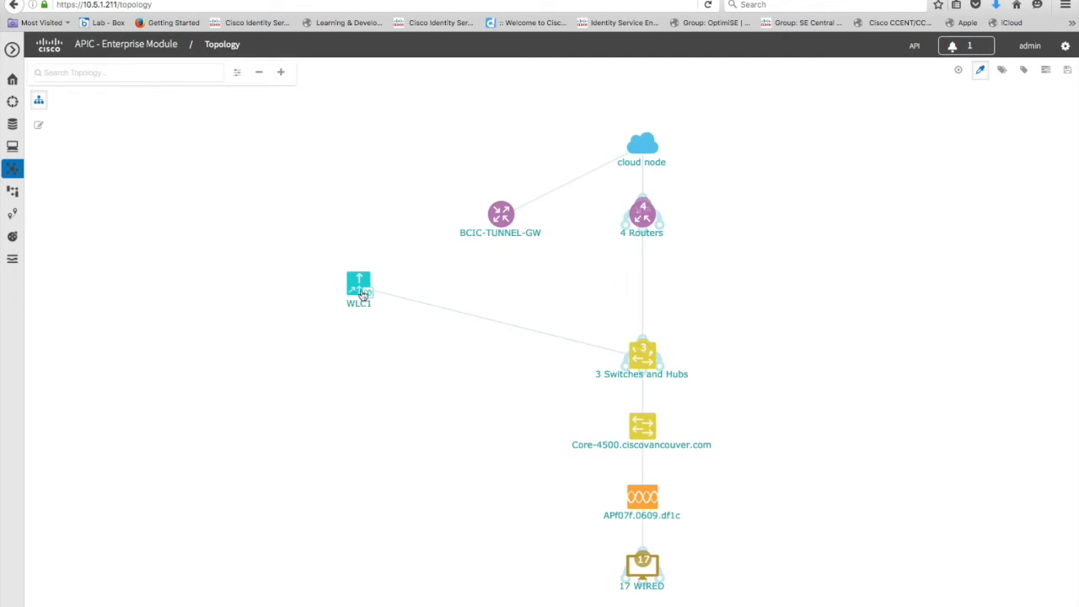
{"action": "left_click", "coordinate": [361, 293]}
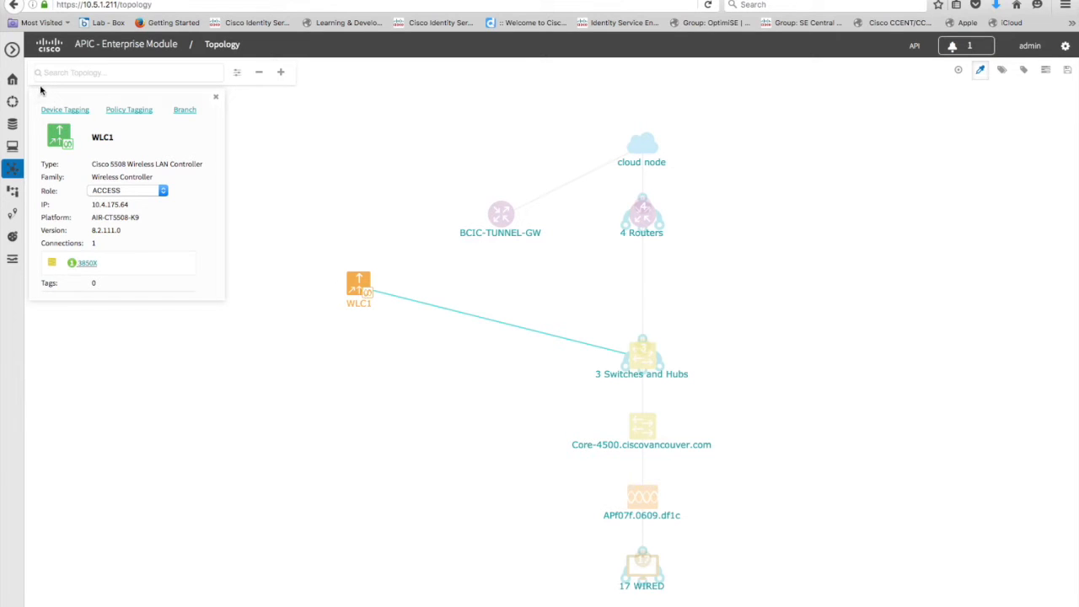
In EasyQoS, create a policy scope named MyFirstPolicy and assign the WLC1 device to it
{"action": "left_click", "coordinate": [13, 52]}
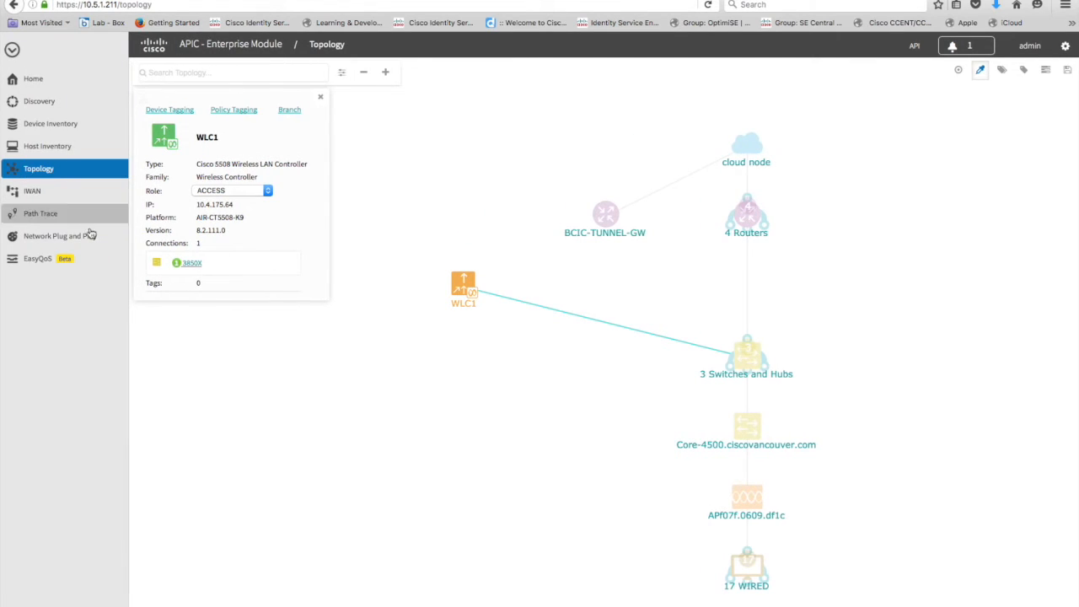
{"action": "left_click", "coordinate": [92, 261]}
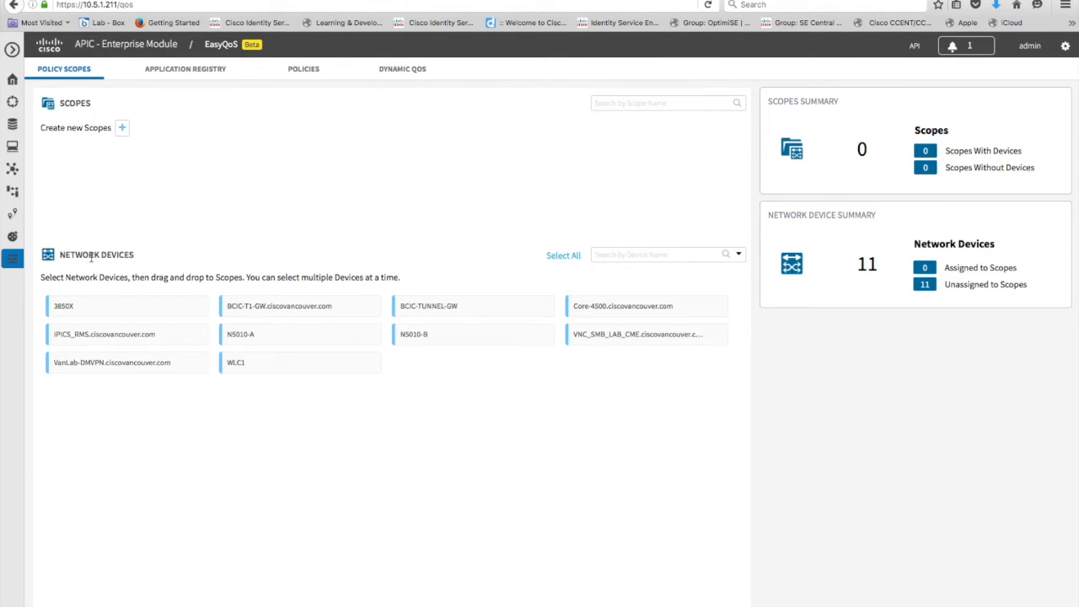
{"action": "left_click", "coordinate": [121, 128]}
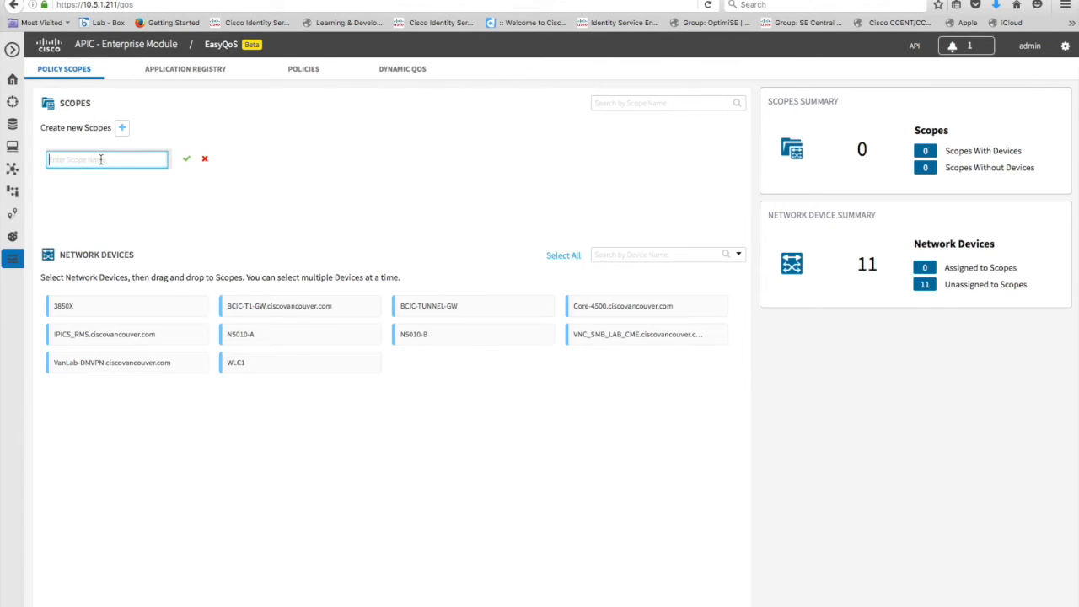
{"action": "type", "text": "MyFirstPolicy"}
{"action": "left_click", "coordinate": [189, 161]}
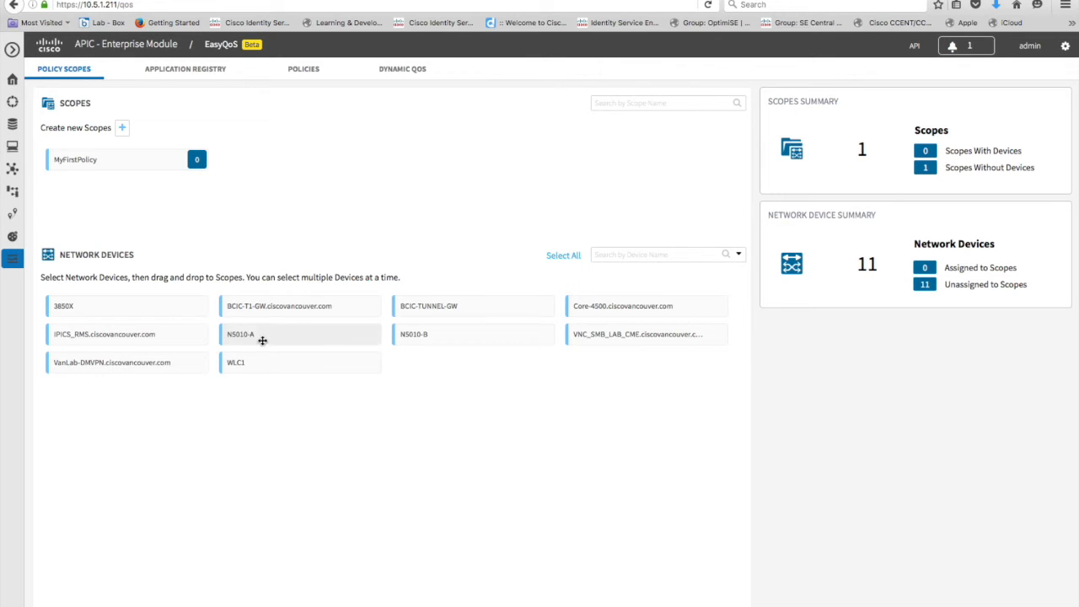
{"action": "mouse_move", "coordinate": [271, 362]}
{"action": "left_click_drag", "start_coordinate": [270, 362], "coordinate": [161, 166]}
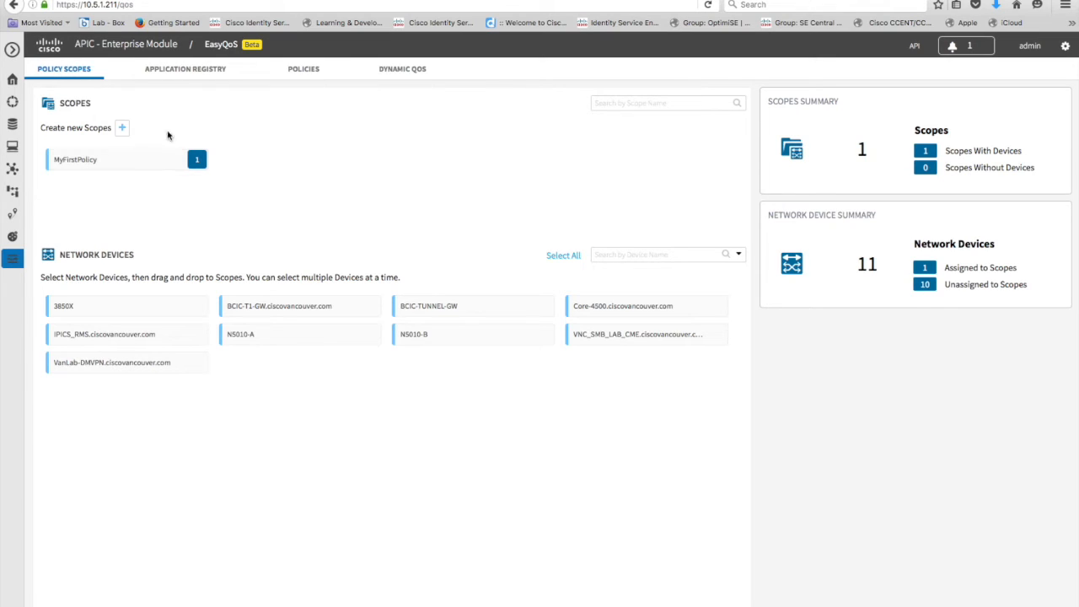
Mark the dns application in the Network Control class as a favorite and list all favorite applications
{"action": "left_click", "coordinate": [189, 73]}
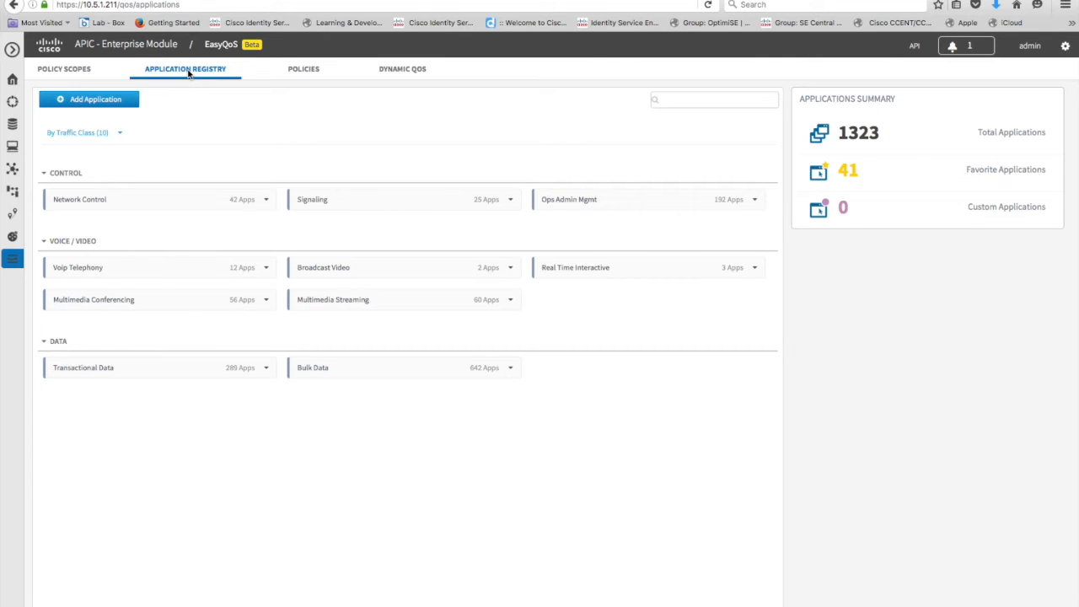
{"action": "left_click", "coordinate": [194, 201]}
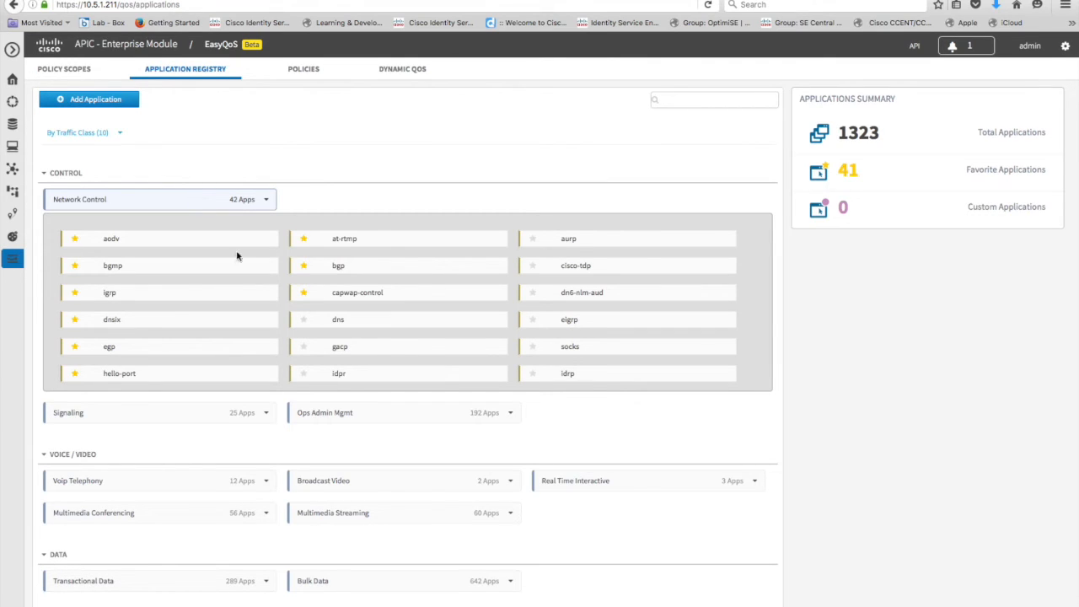
{"action": "left_click", "coordinate": [305, 323]}
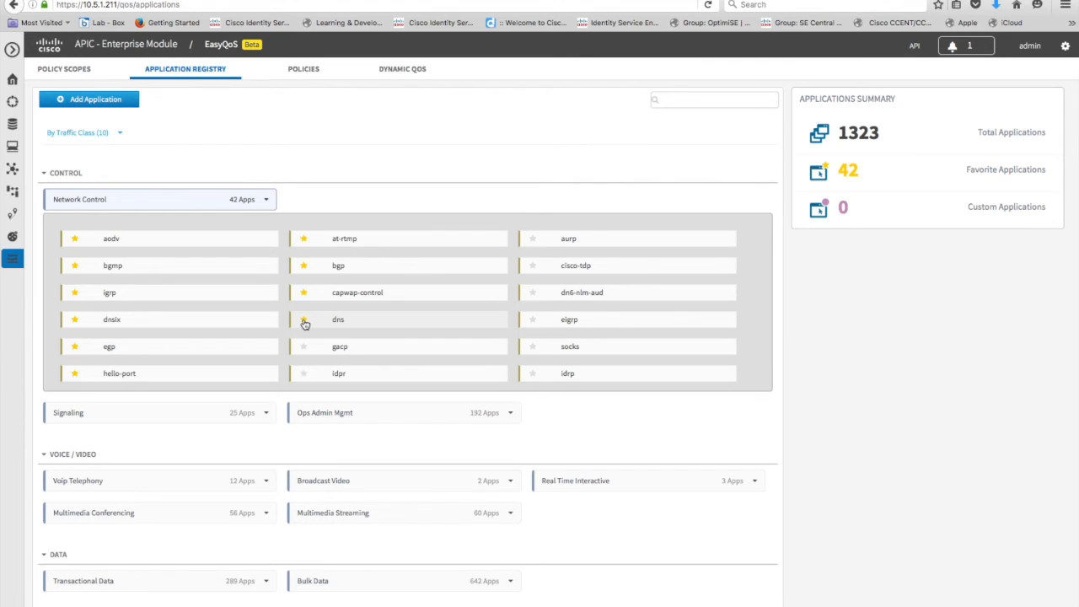
{"action": "left_click", "coordinate": [830, 175]}
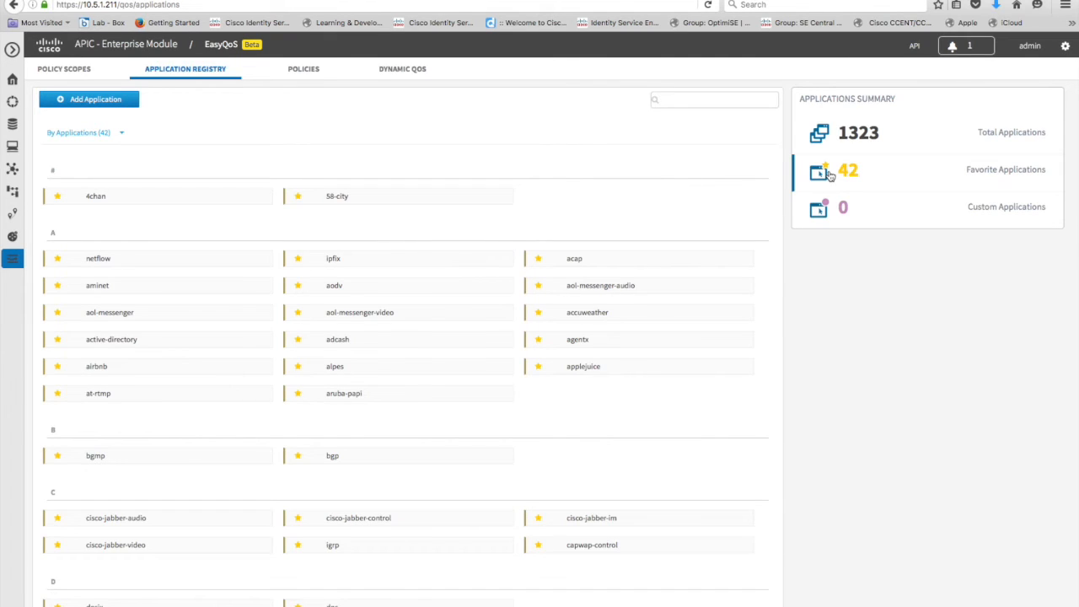
Start a policy named Policy1 for the wlan-enterprise wireless segment and move skype from Business Irrelevant to Business Relevant
{"action": "left_click", "coordinate": [317, 71]}
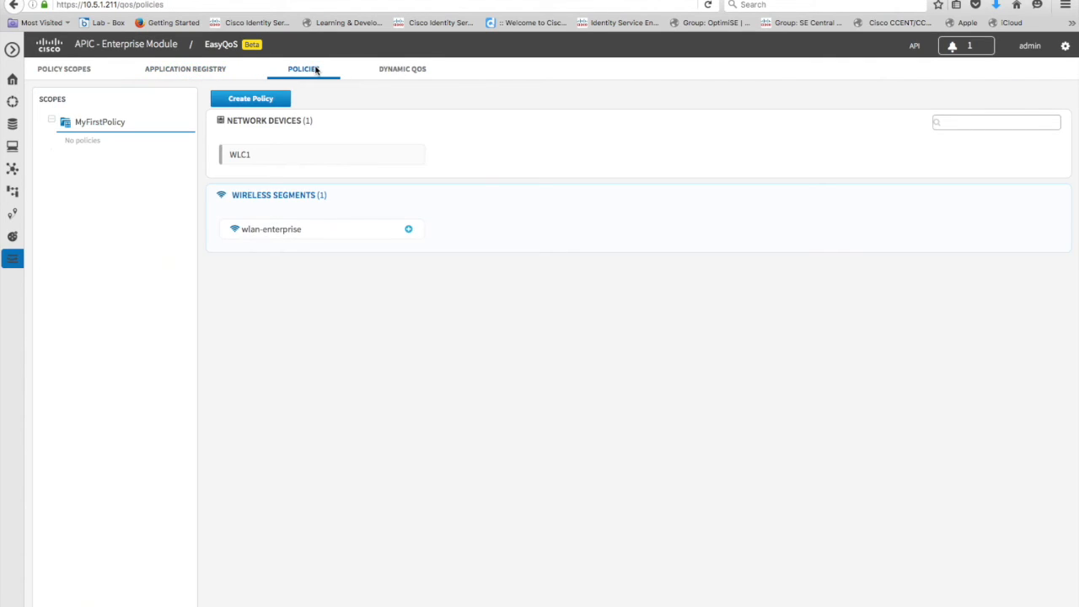
{"action": "left_click", "coordinate": [409, 230]}
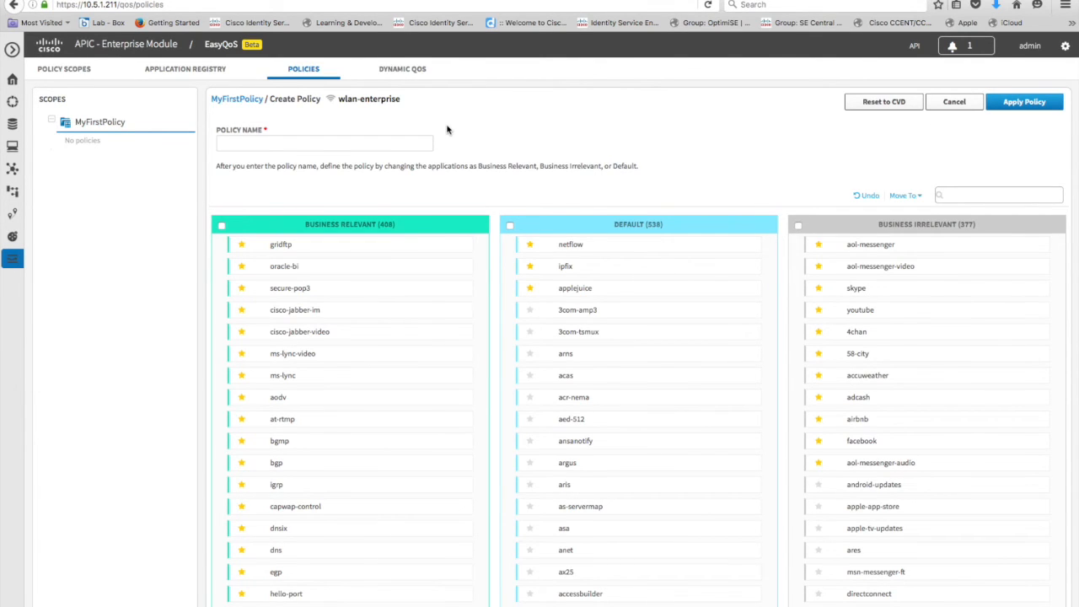
{"action": "left_click", "coordinate": [425, 142]}
{"action": "type", "text": "Policy1"}
{"action": "left_click_drag", "start_coordinate": [874, 294], "coordinate": [389, 313]}
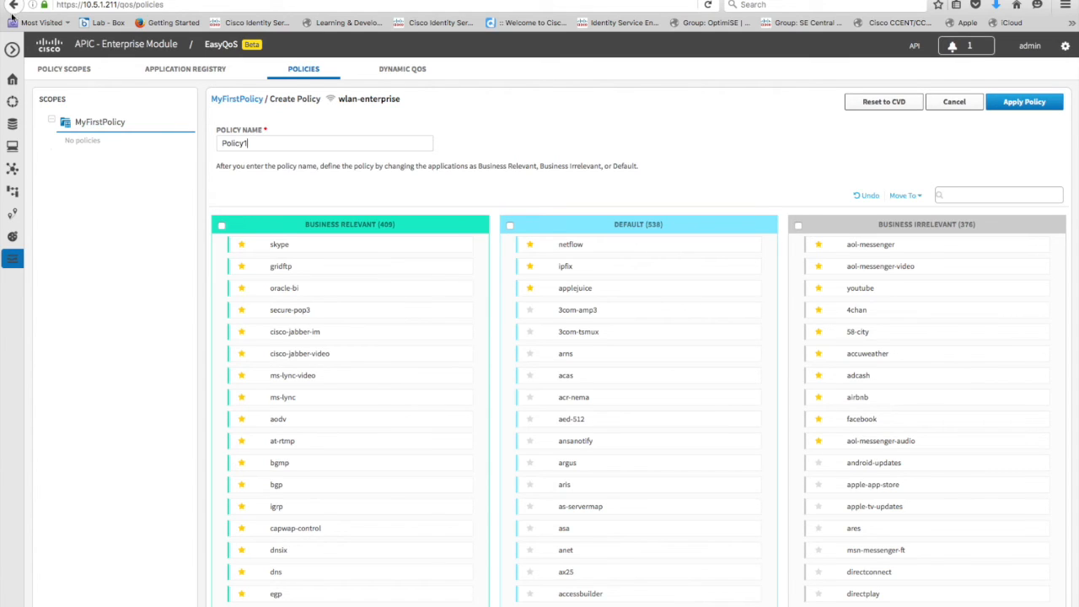
Run debug aaa tacacs enable in the Cisco Controller terminal, and apply Policy1 in EasyQoS
{"action": "left_click", "coordinate": [38, 0]}
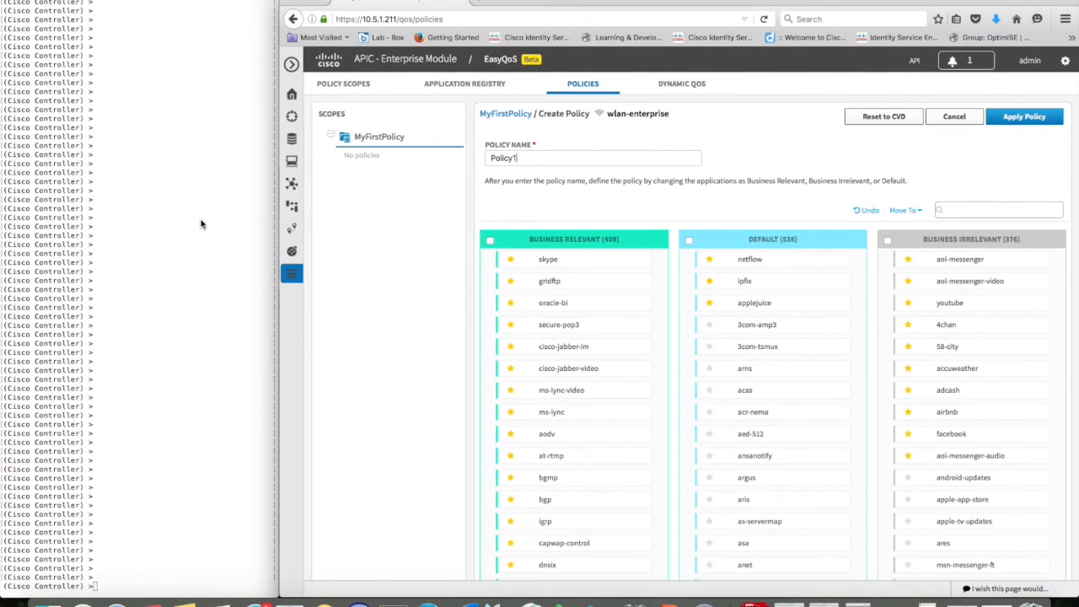
{"action": "left_click", "coordinate": [148, 583]}
{"action": "type", "text": "debug a"}
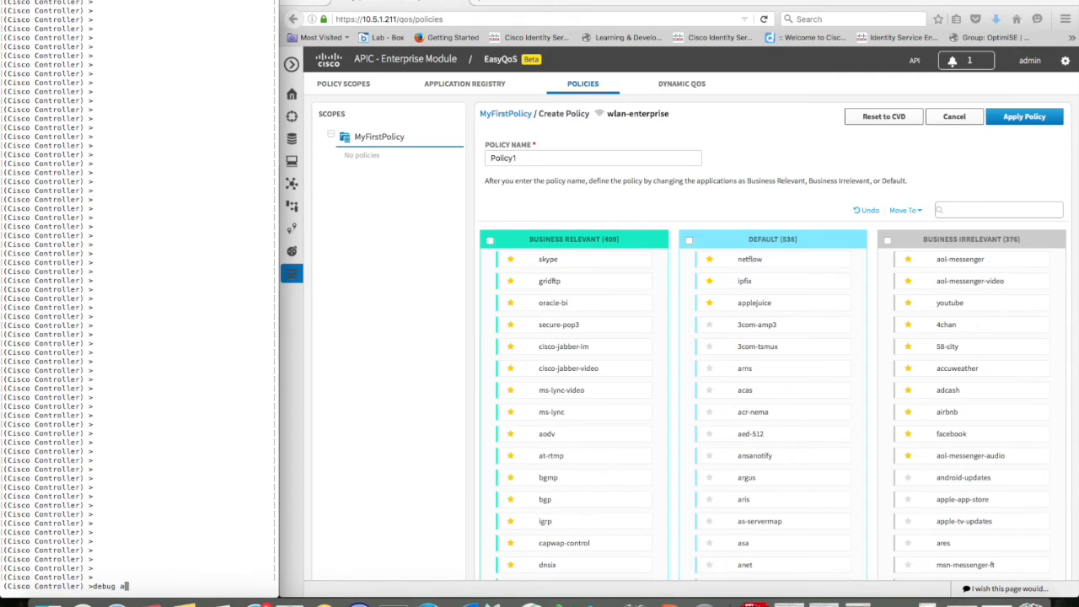
{"action": "type", "text": "aa tacacs enable"}
{"action": "key", "text": "Return"}
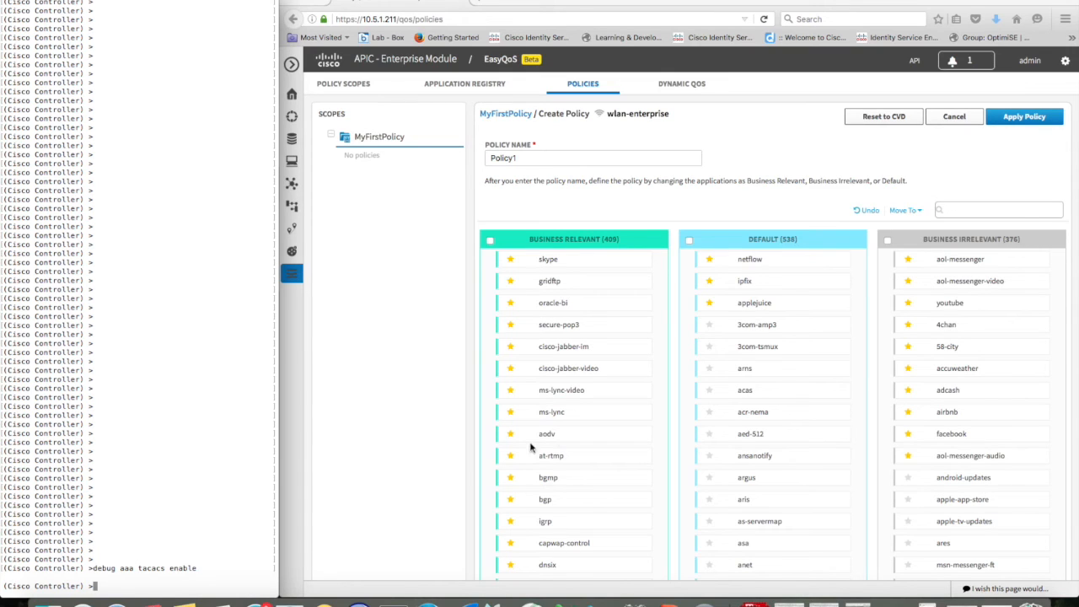
{"action": "left_click", "coordinate": [1017, 118]}
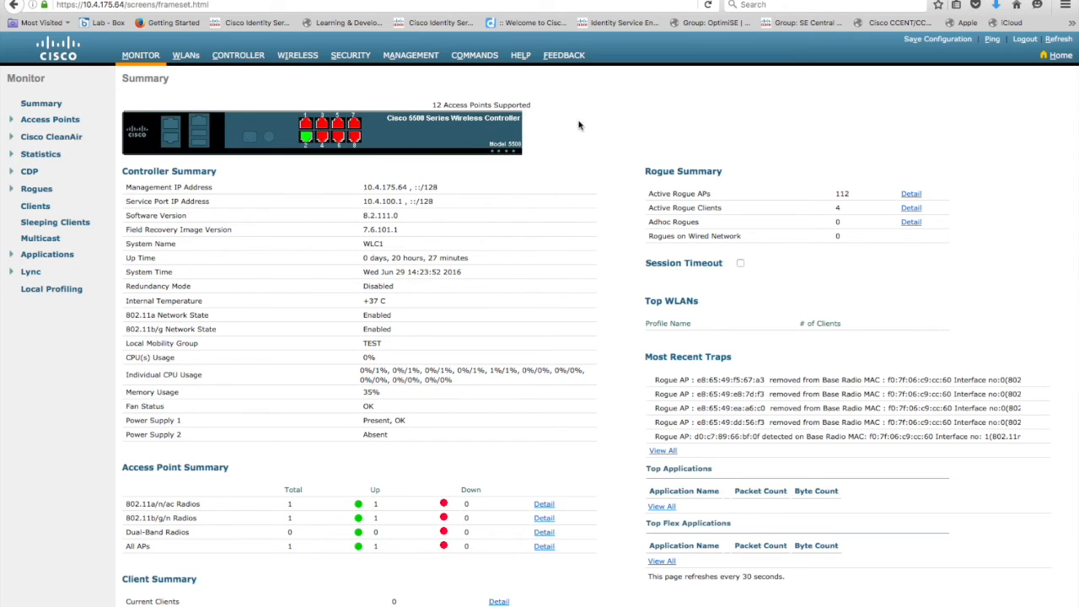
On the wireless controller's web interface, check the QoS settings of the wlan-enterprise WLAN
{"action": "left_click", "coordinate": [187, 57]}
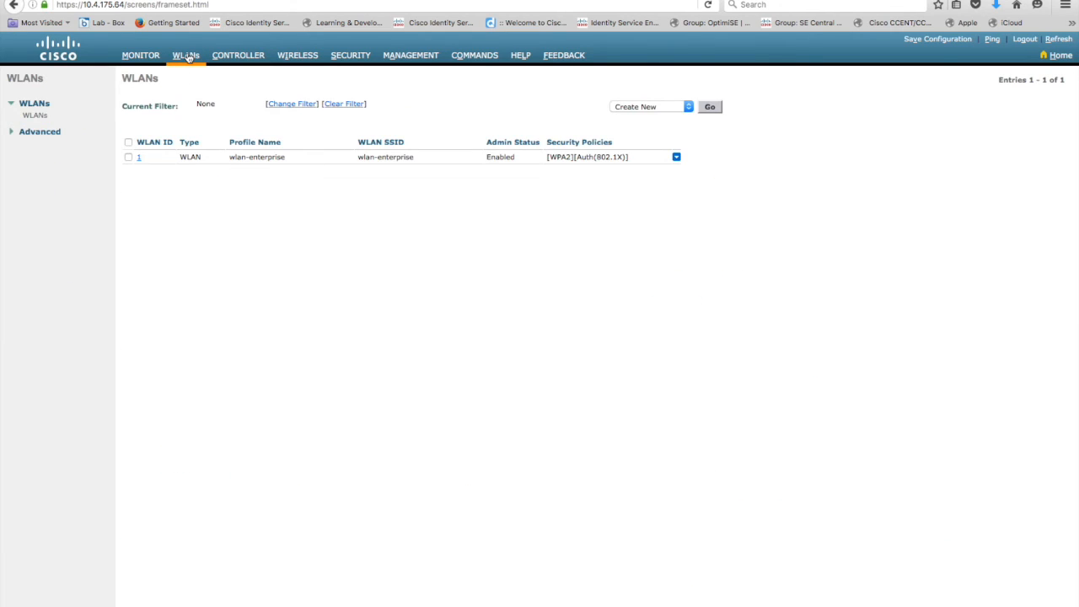
{"action": "left_click", "coordinate": [139, 157]}
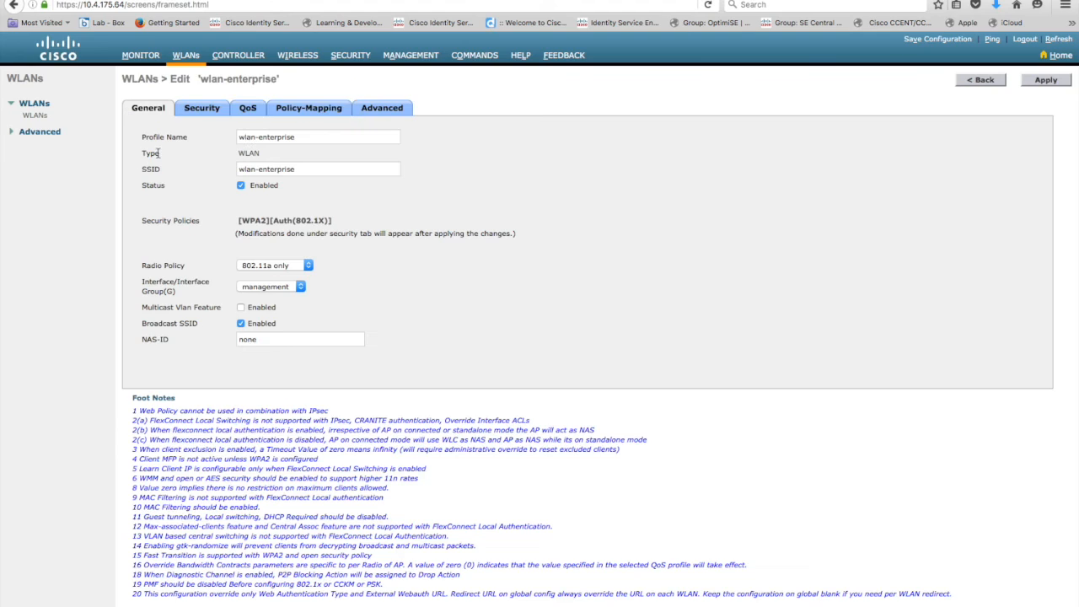
{"action": "left_click", "coordinate": [247, 110]}
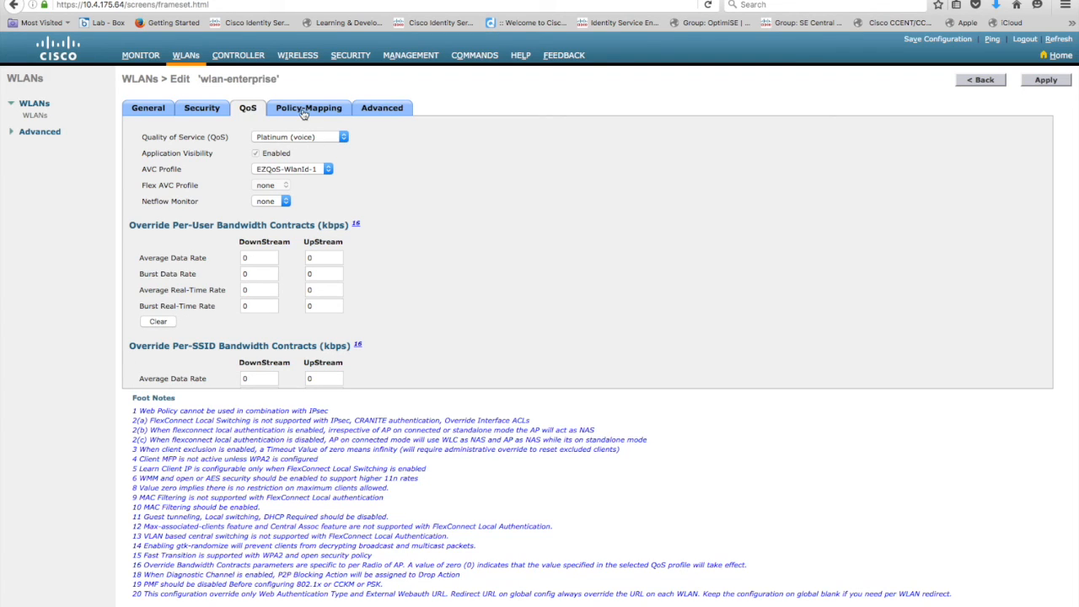
Inspect the platinum QoS profile's WLAN QoS parameters and wired protocol setting
{"action": "left_click", "coordinate": [307, 56]}
{"action": "left_click", "coordinate": [30, 478]}
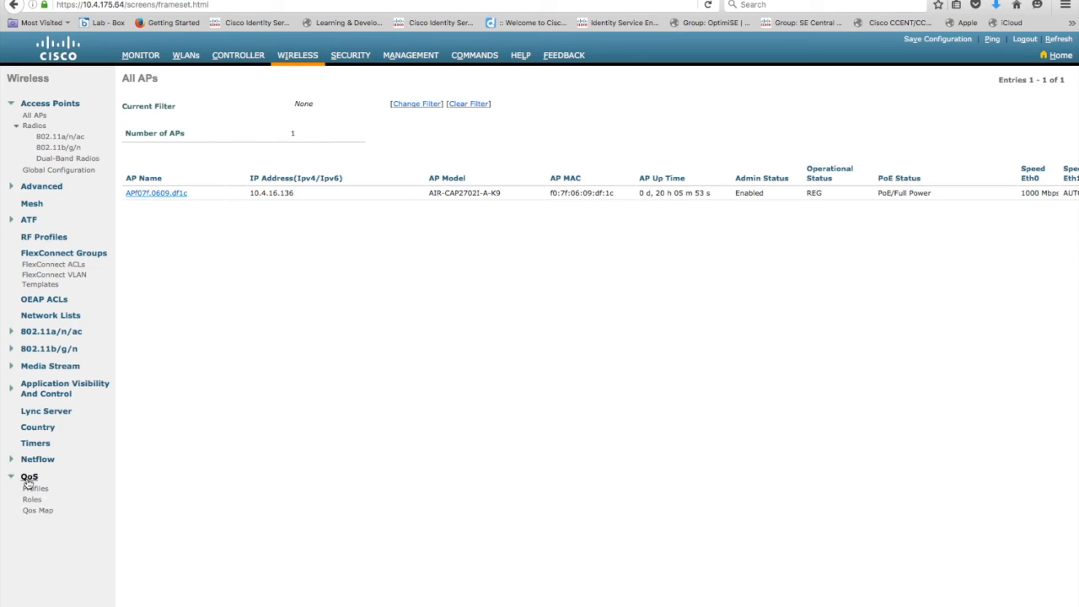
{"action": "left_click", "coordinate": [35, 488]}
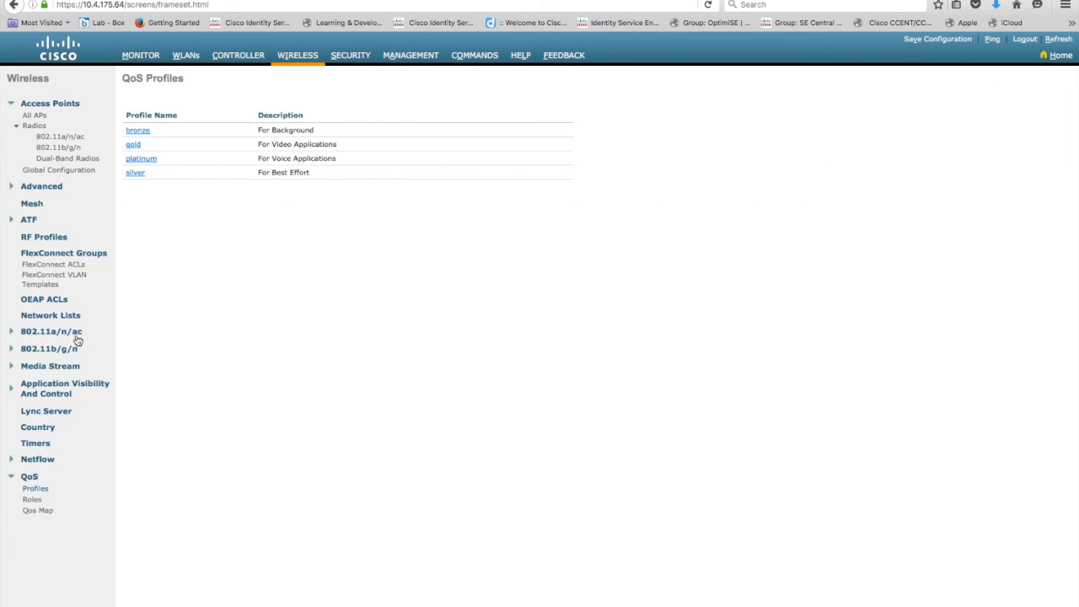
{"action": "left_click", "coordinate": [152, 159]}
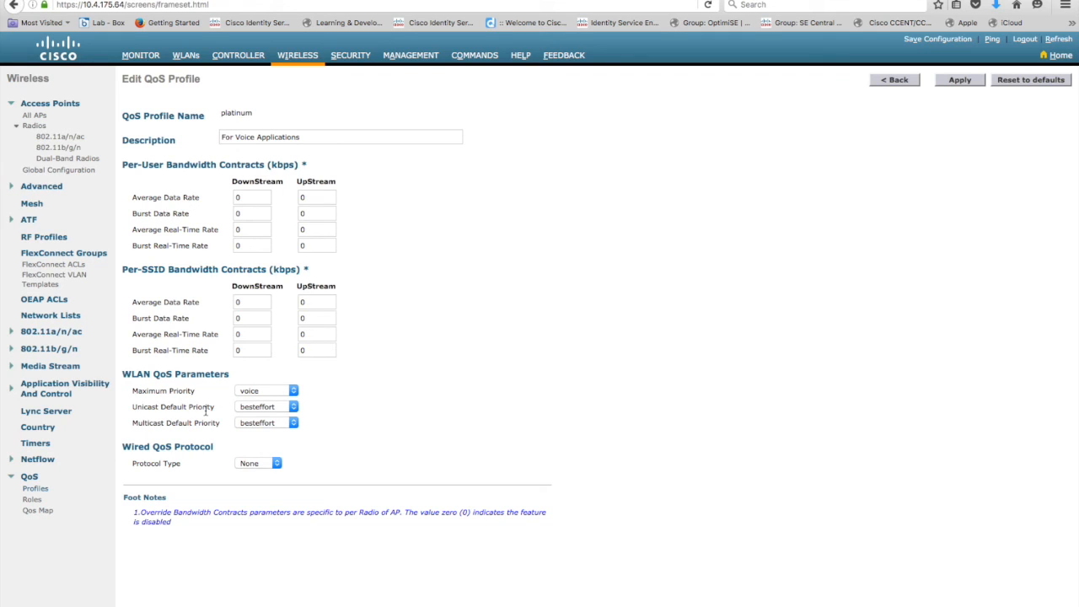
Review the QoS map configuration and the application rules of the EZQoS-WlanId-1 AVC profile
{"action": "left_click", "coordinate": [37, 511]}
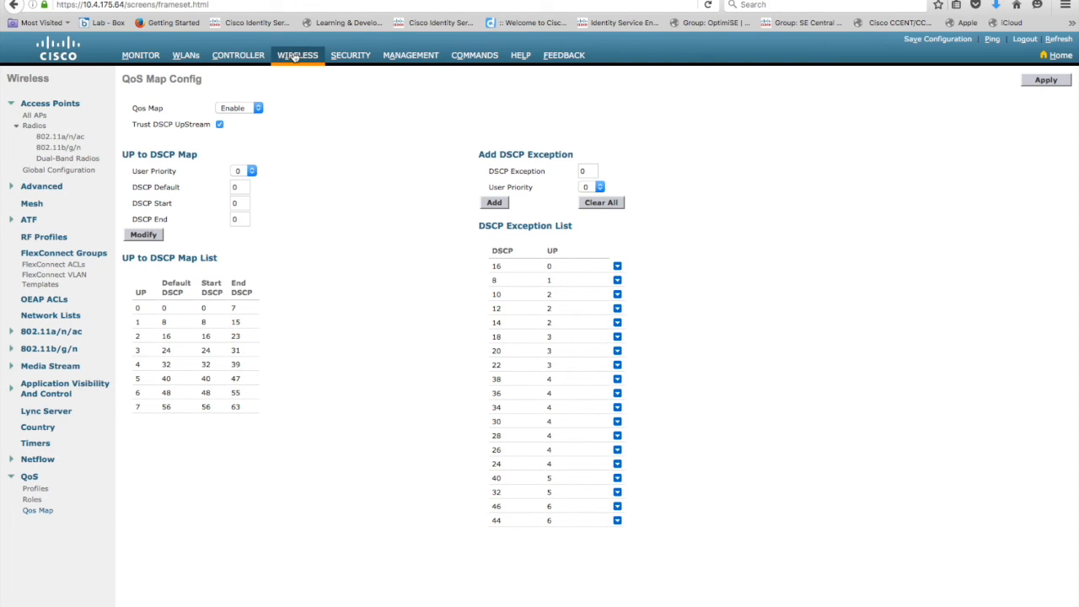
{"action": "left_click", "coordinate": [60, 396]}
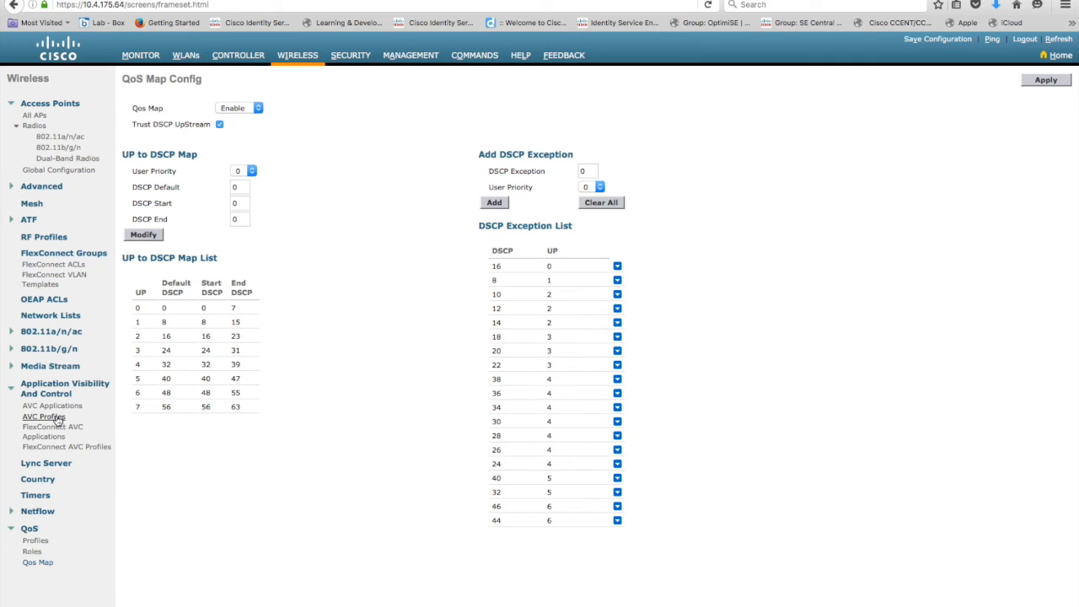
{"action": "left_click", "coordinate": [44, 417]}
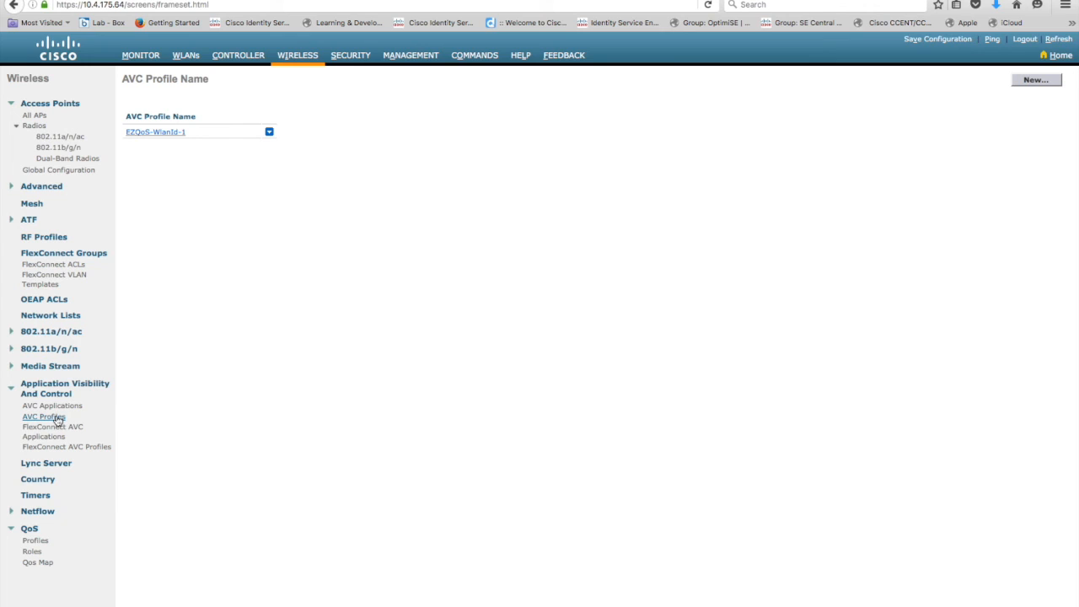
{"action": "left_click", "coordinate": [165, 133]}
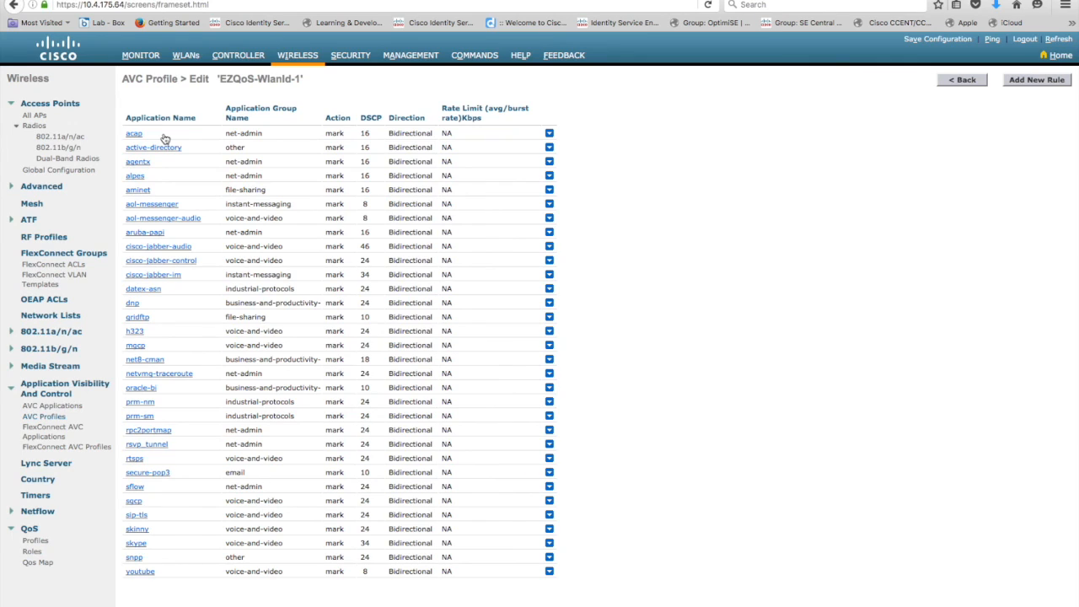